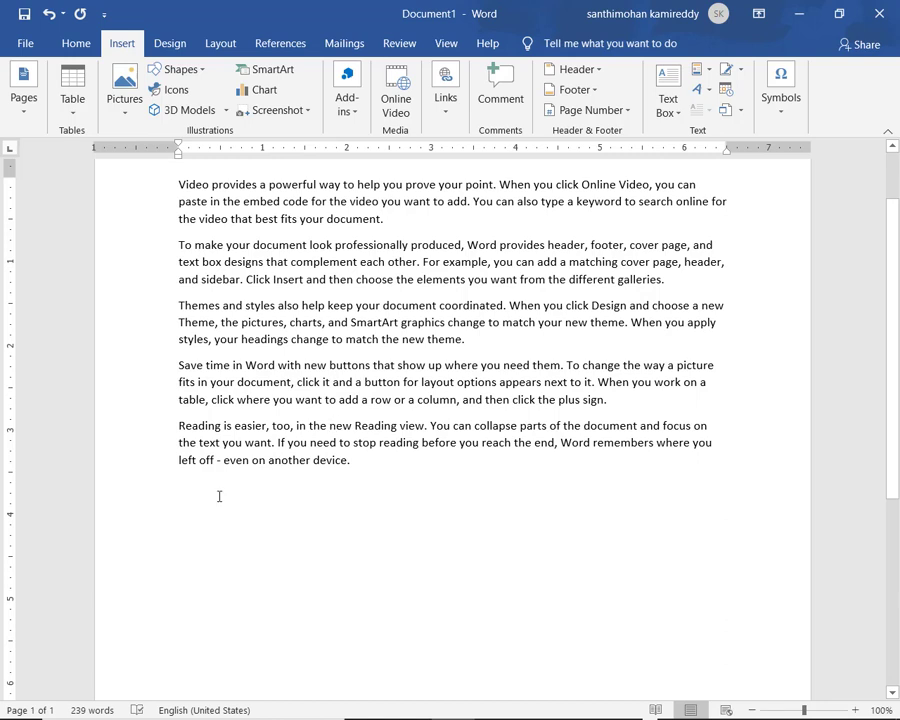
Insert a hyperlink below the last paragraph with display text "excel sheet", linking to the Book1 workbook in the Documents folder
click(446, 105)
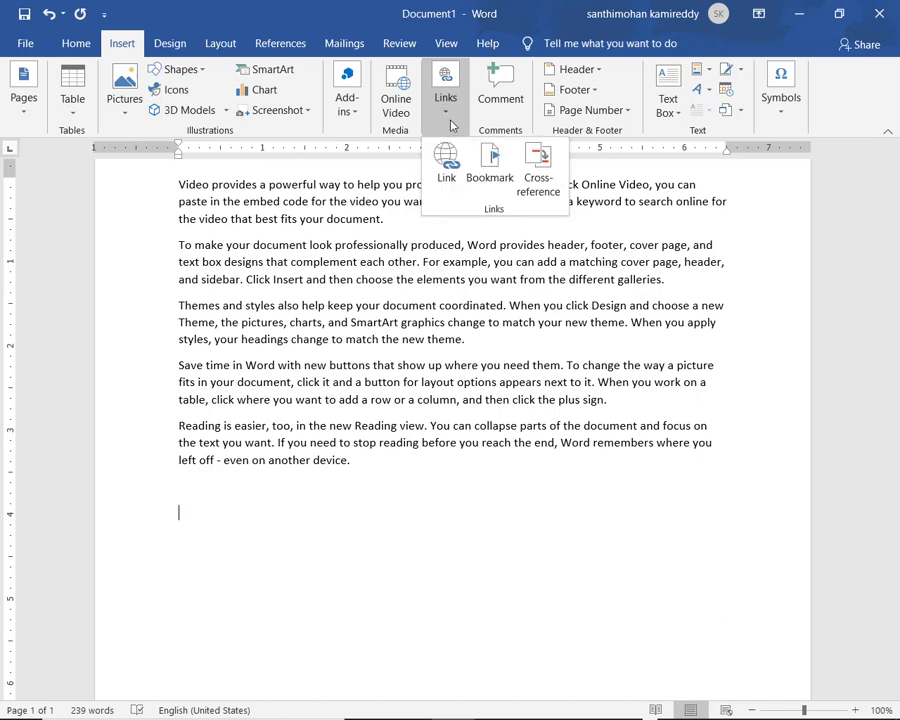
click(447, 163)
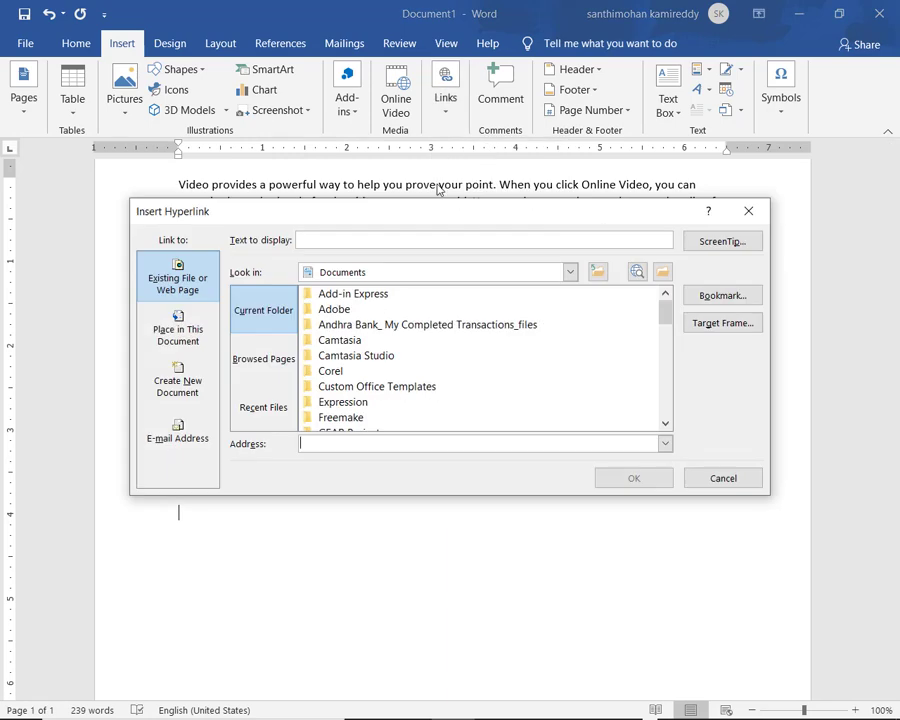
click(367, 238)
text(excel sheet)
drag(669, 311, 672, 370)
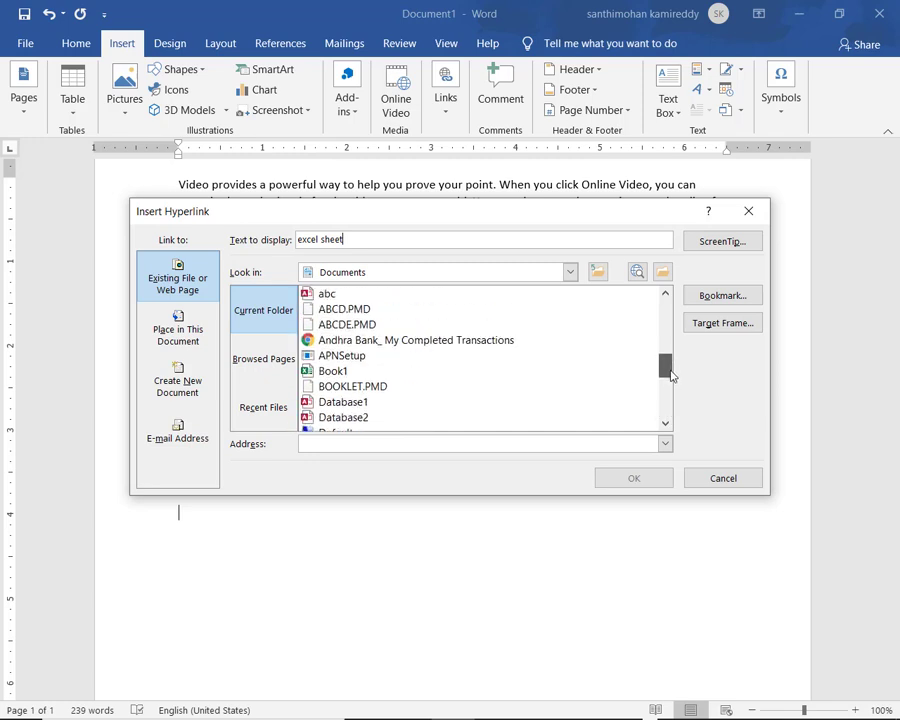
click(333, 372)
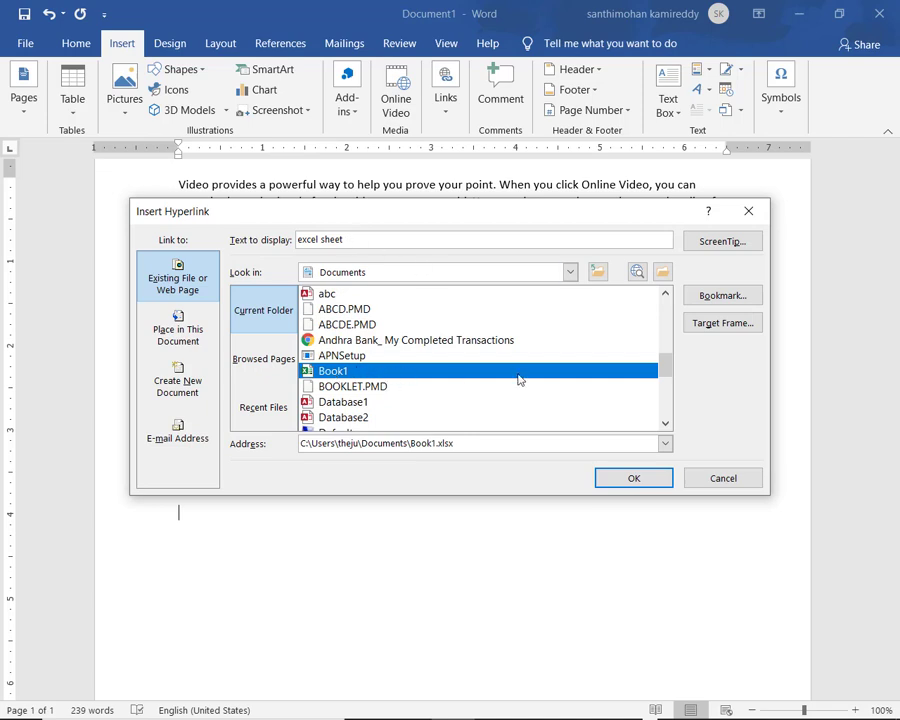
click(635, 479)
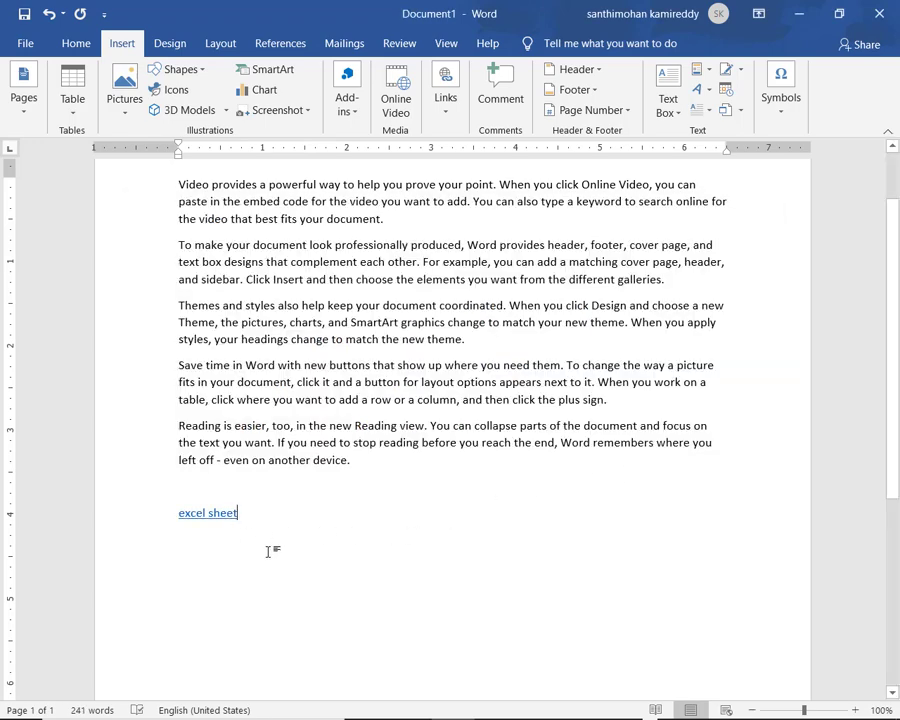
Test the "excel sheet" link by opening its workbook past the security notice, and close the workbook
ctrl+click(221, 515)
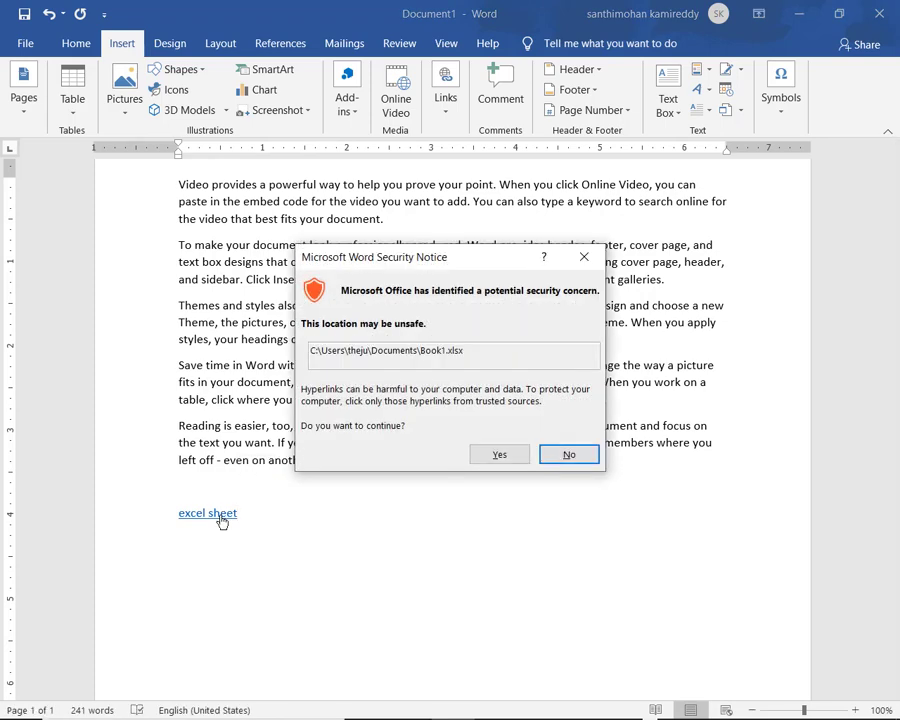
click(500, 456)
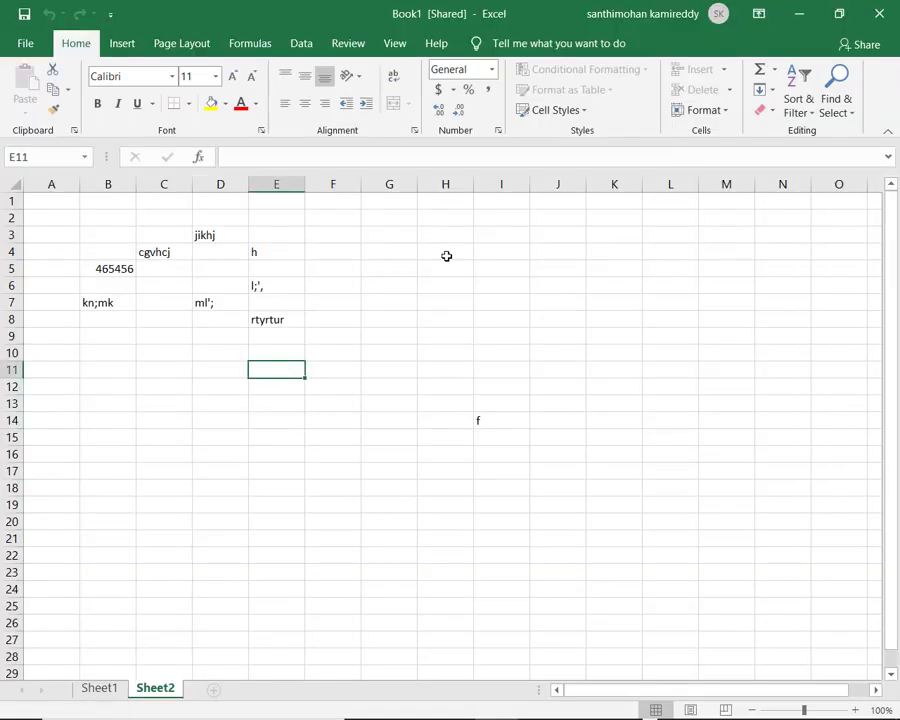
click(879, 14)
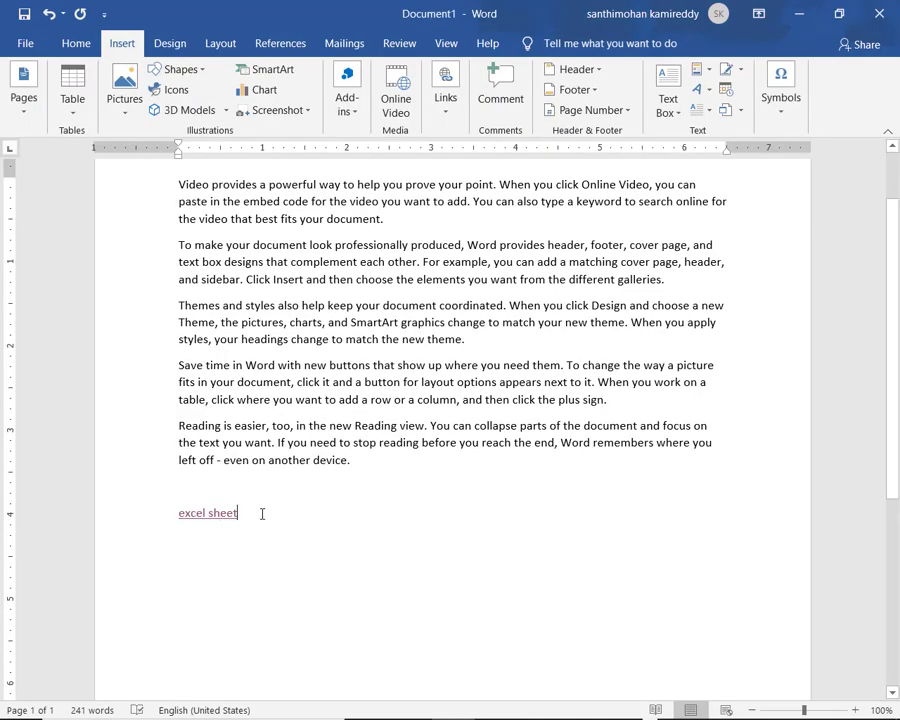
Add a new line below the "excel sheet" link reading "to open google click here", ending with a space
key(Return)
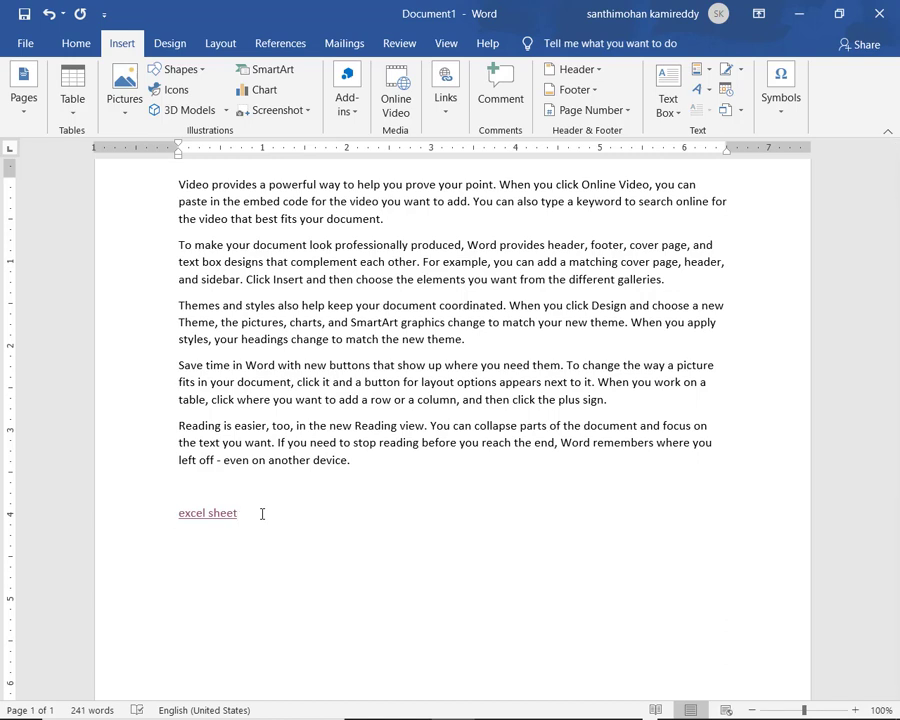
text(to open gg)
key(BackSpace)
text(oogle click here g)
key(BackSpace)
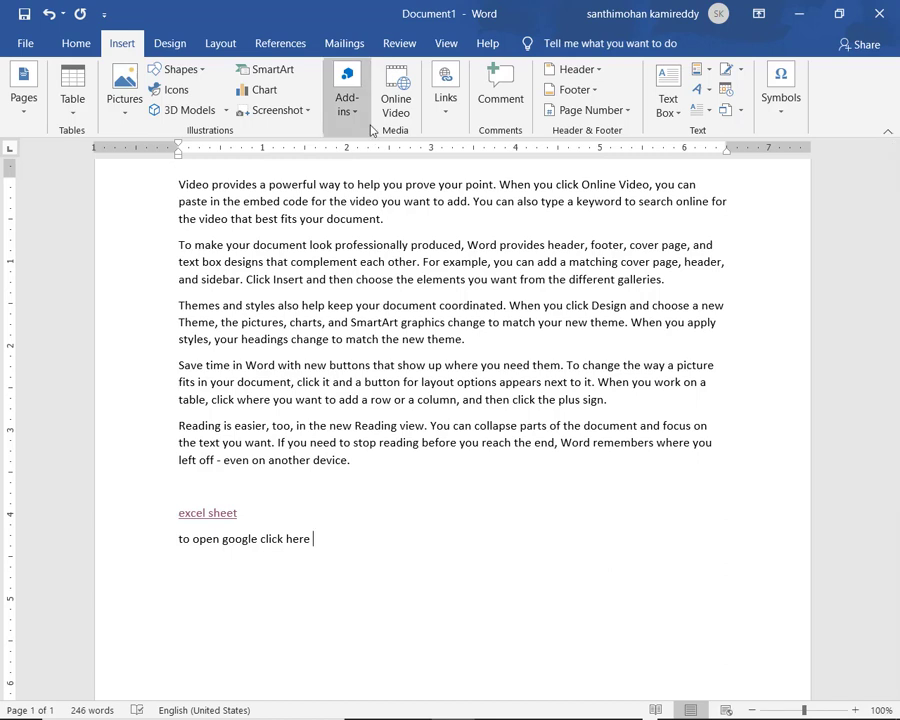
click(443, 115)
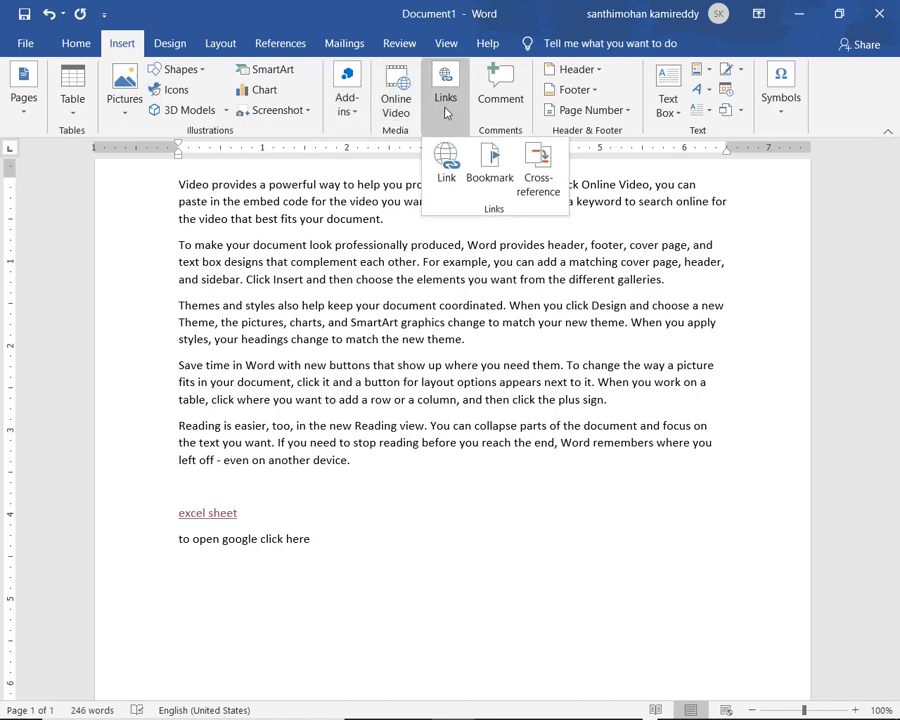
click(445, 168)
click(381, 238)
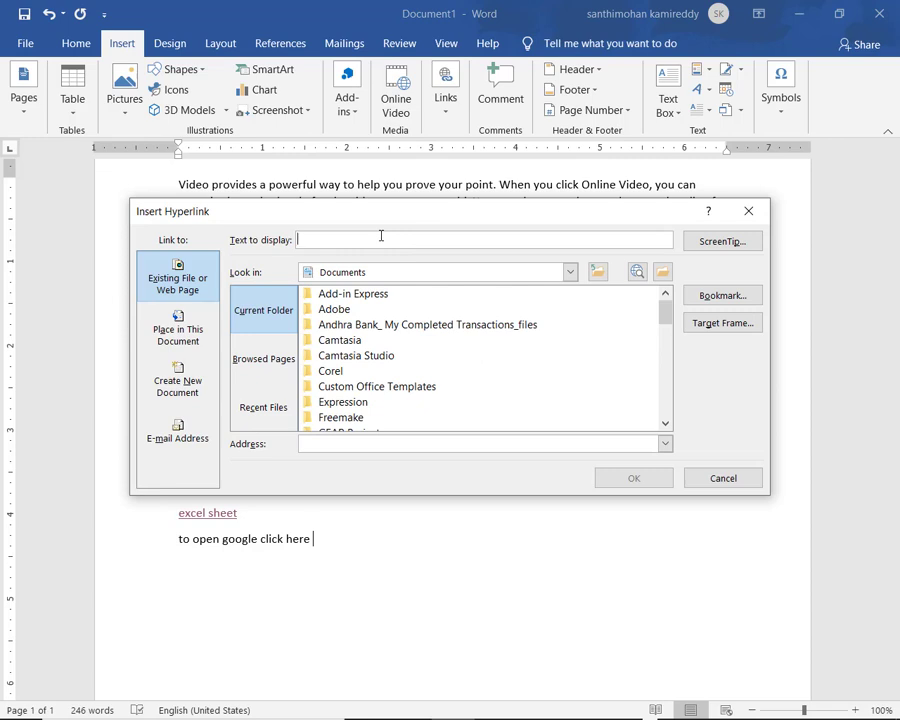
text(google)
click(353, 443)
text(www)
text(.com/)
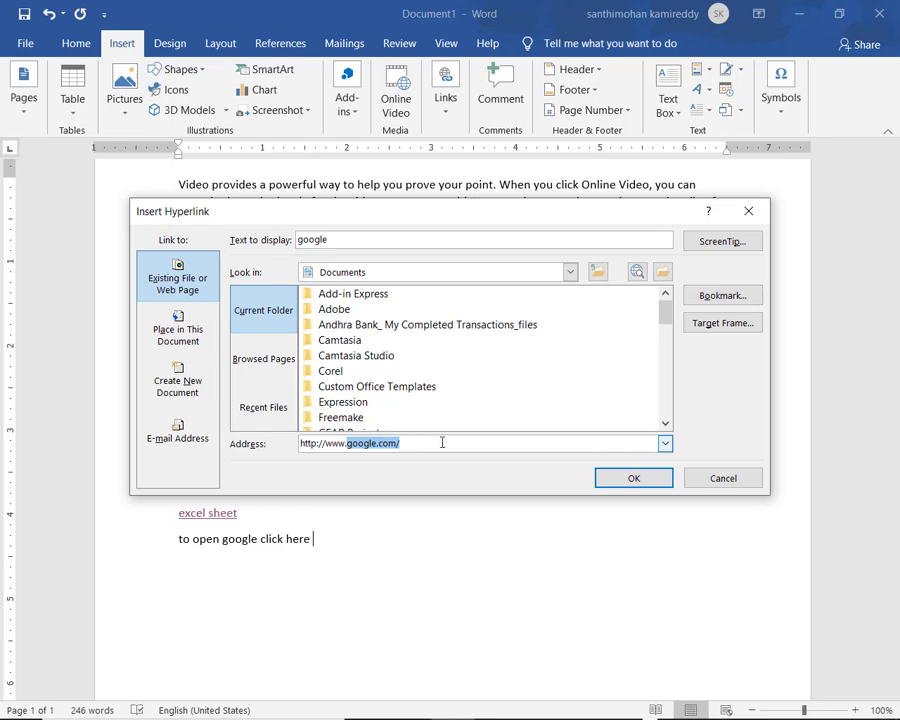
click(422, 443)
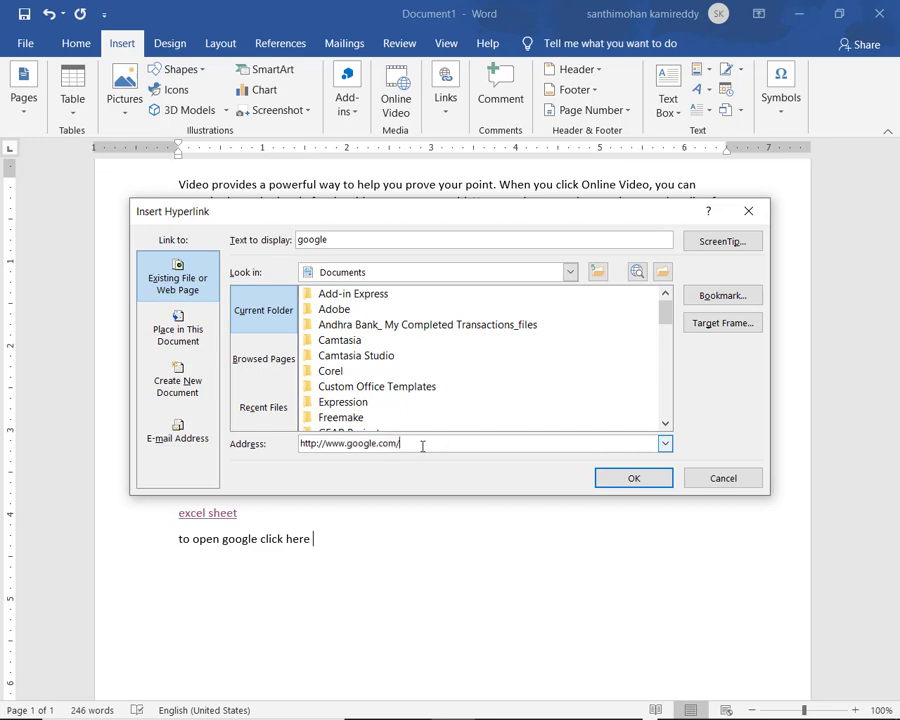
click(628, 480)
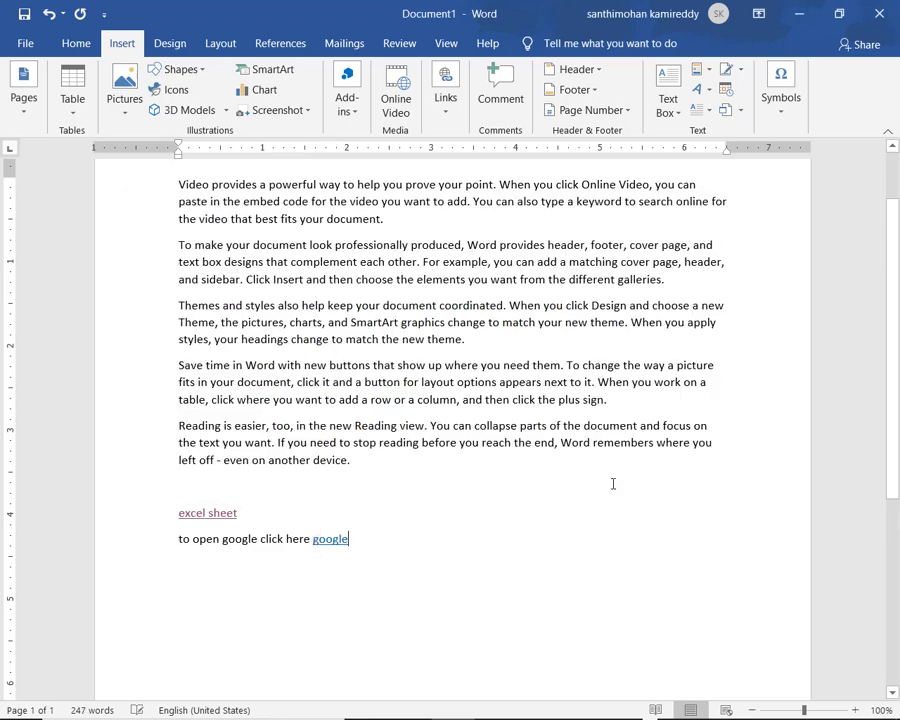
Test the "google" link in the browser, close the opened page and return to the Word document
ctrl+click(342, 541)
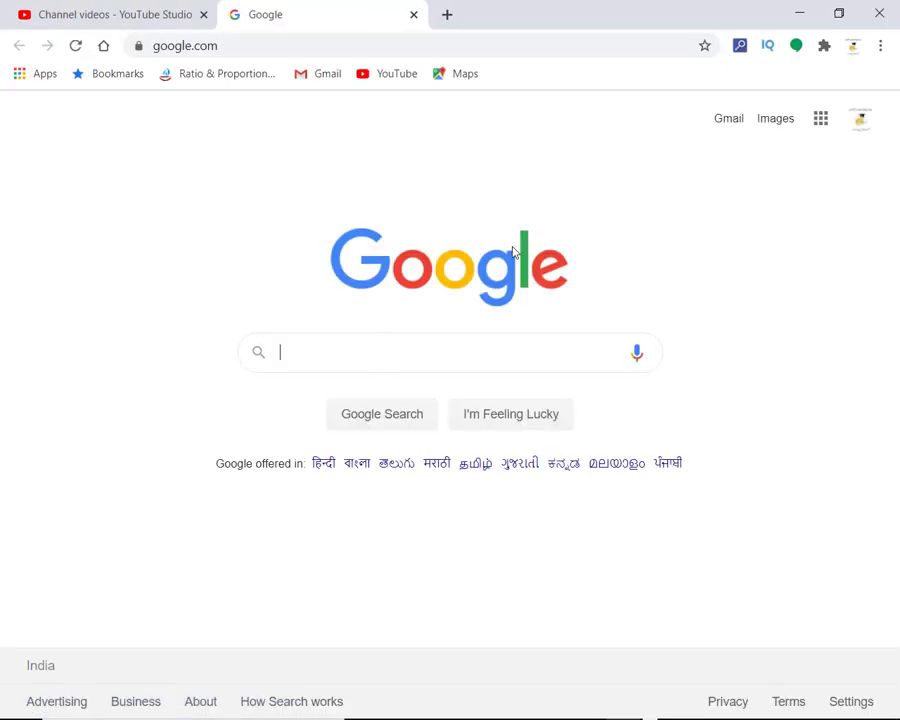
click(414, 15)
key(alt+Tab)
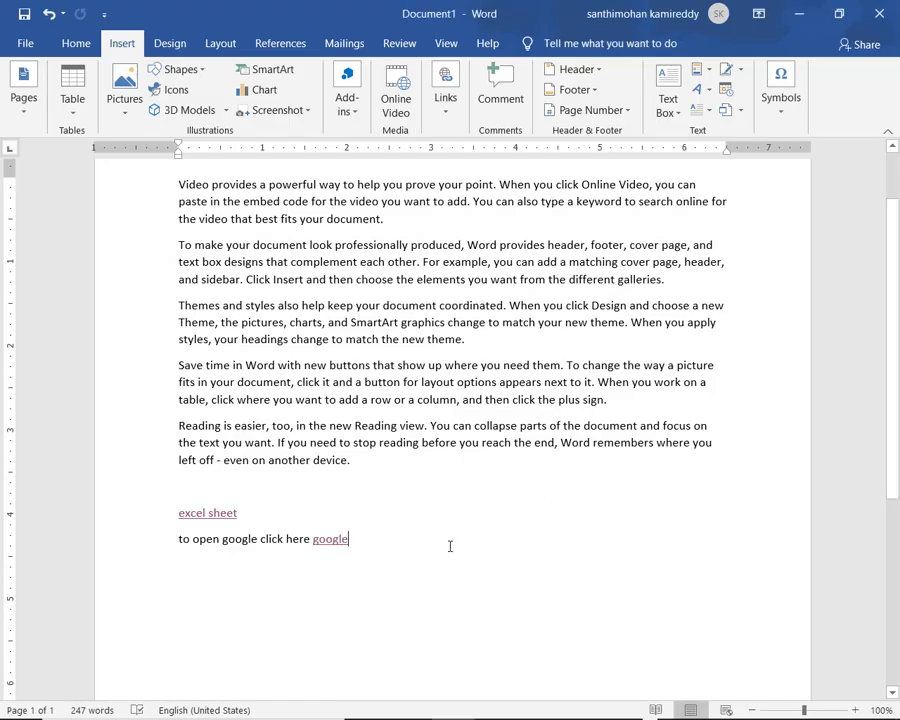
Add a new line below the google line reading "click here to open edusoft4u", ending with a space
key(Return)
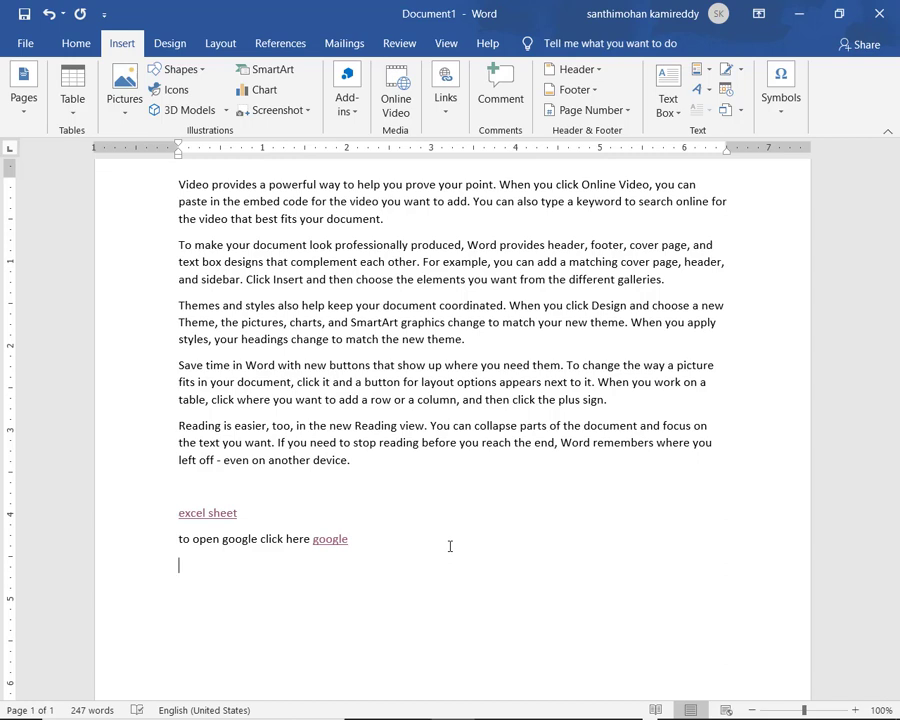
text(click here to op)
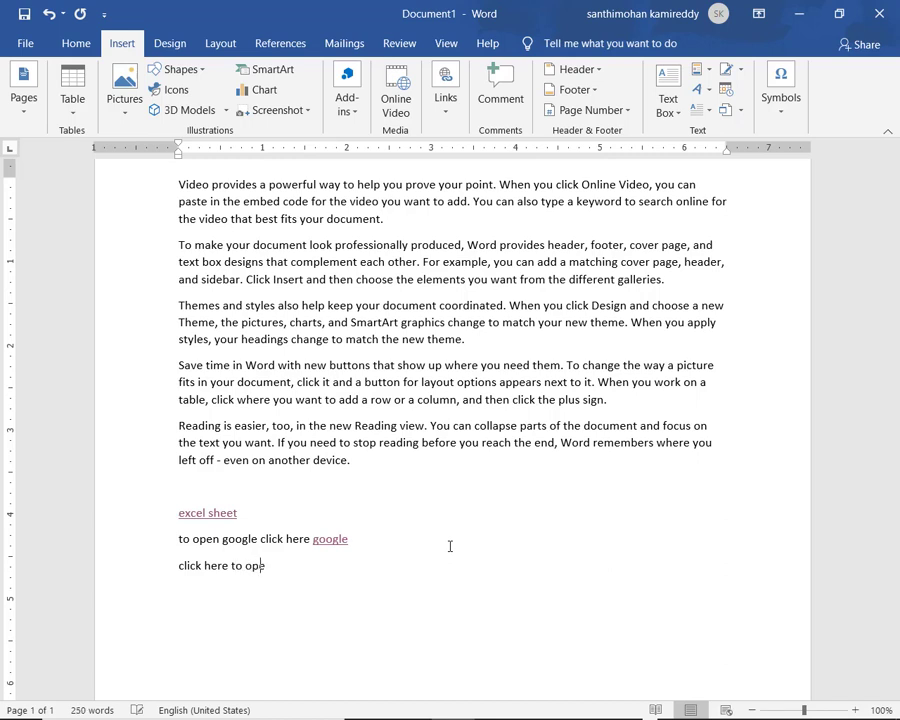
text(en edusoft4u)
click(445, 110)
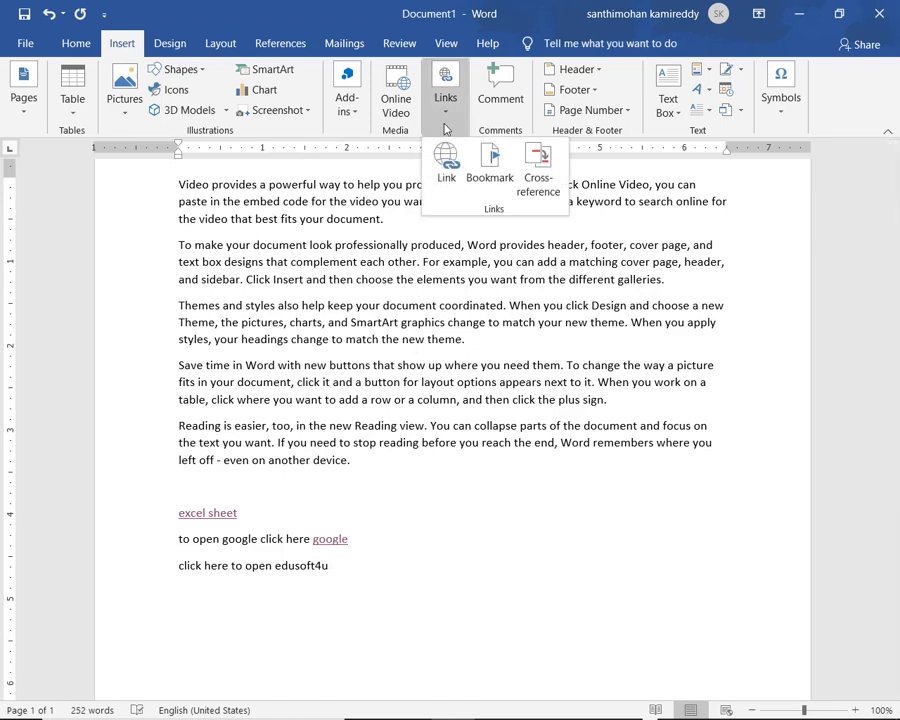
click(446, 158)
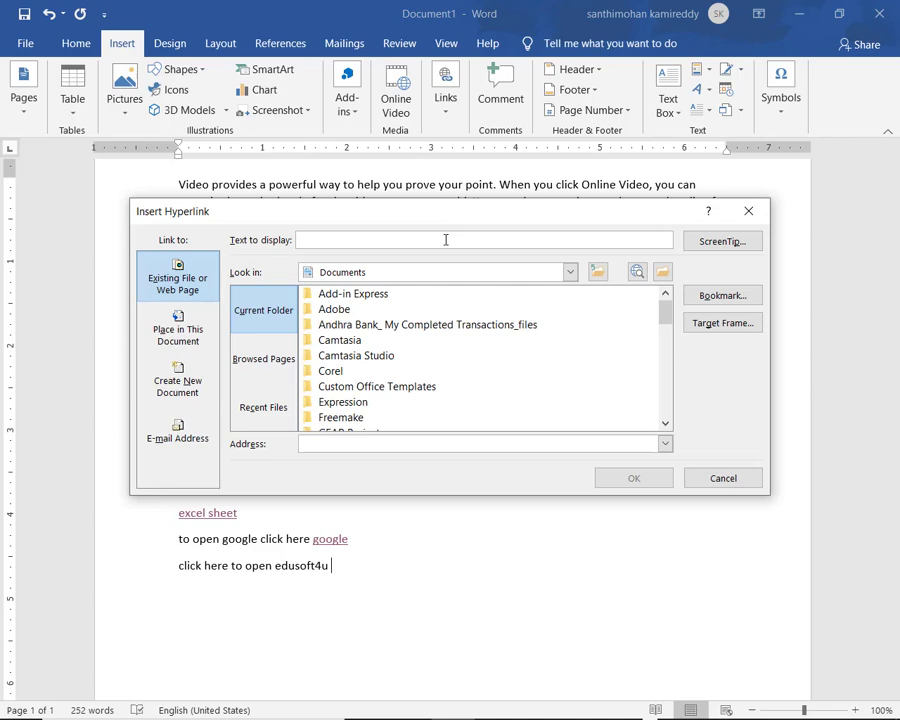
text(edusoft learning)
text(systems)
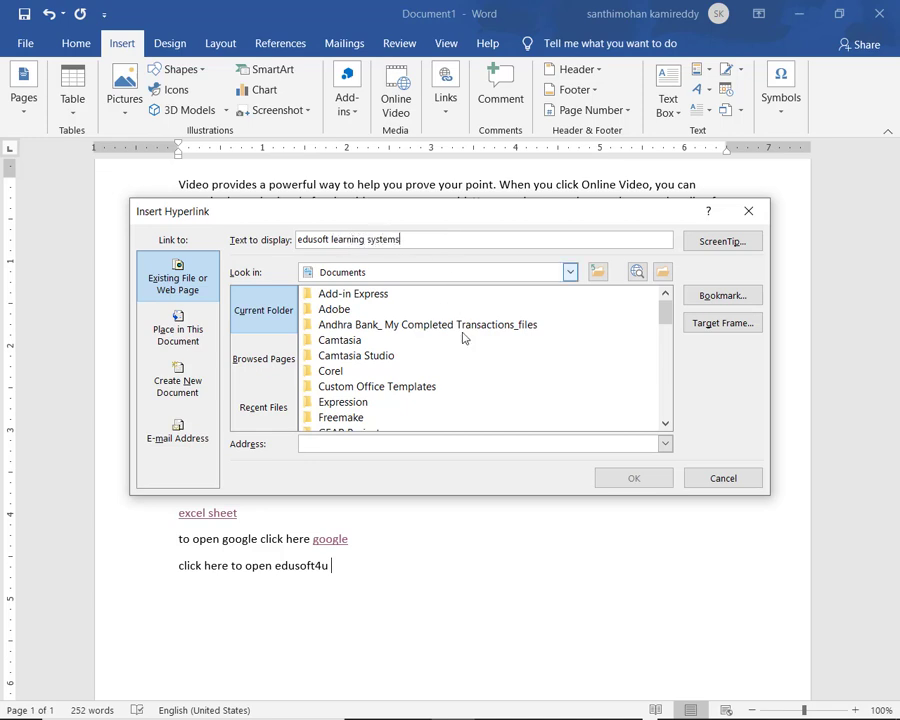
click(469, 439)
text(www)
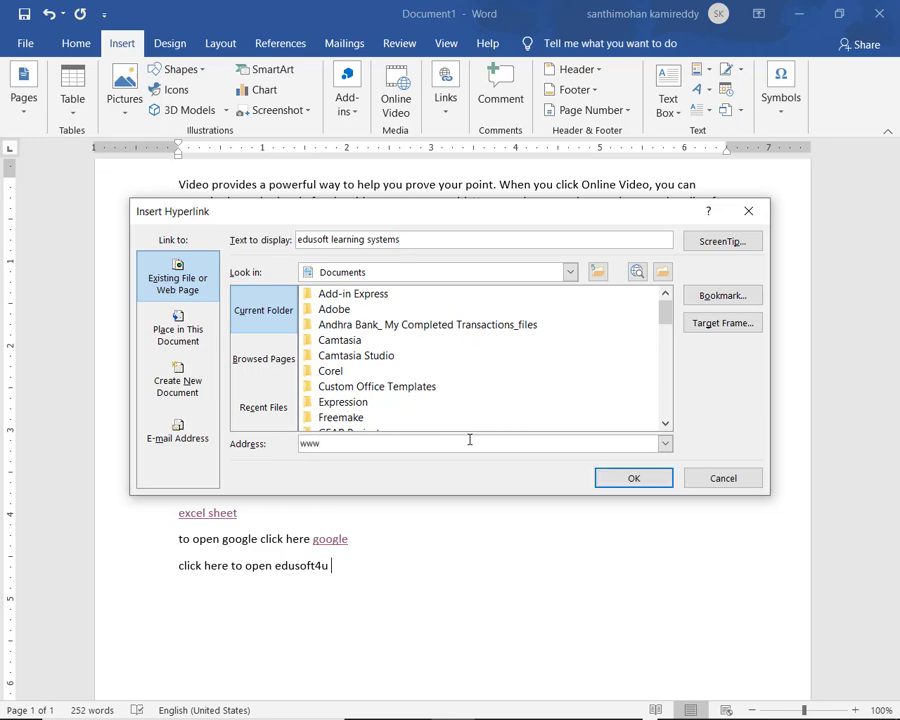
text(.)
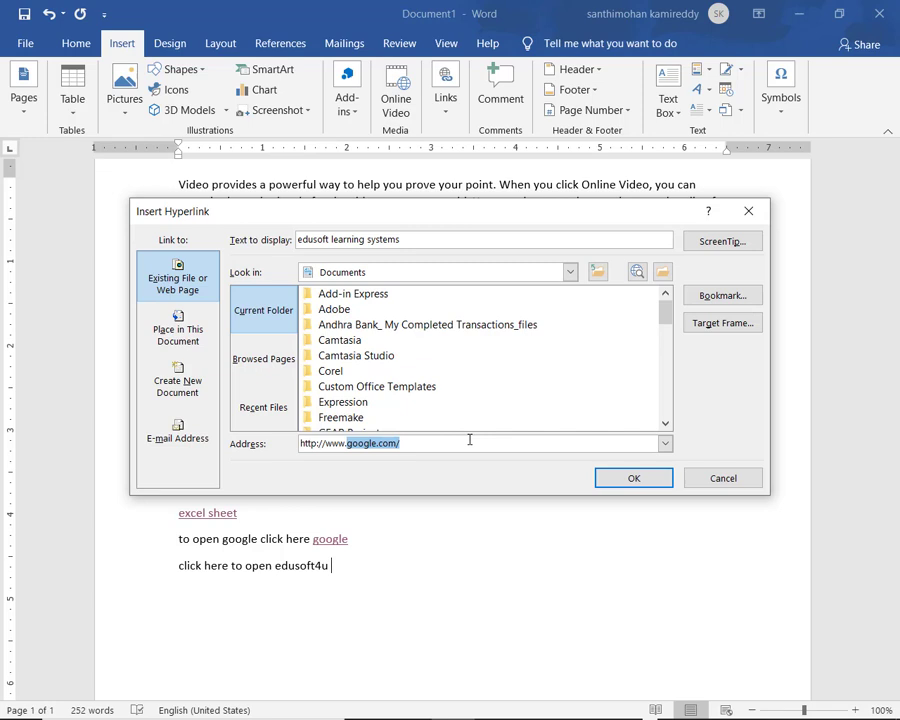
text(y)
click(486, 440)
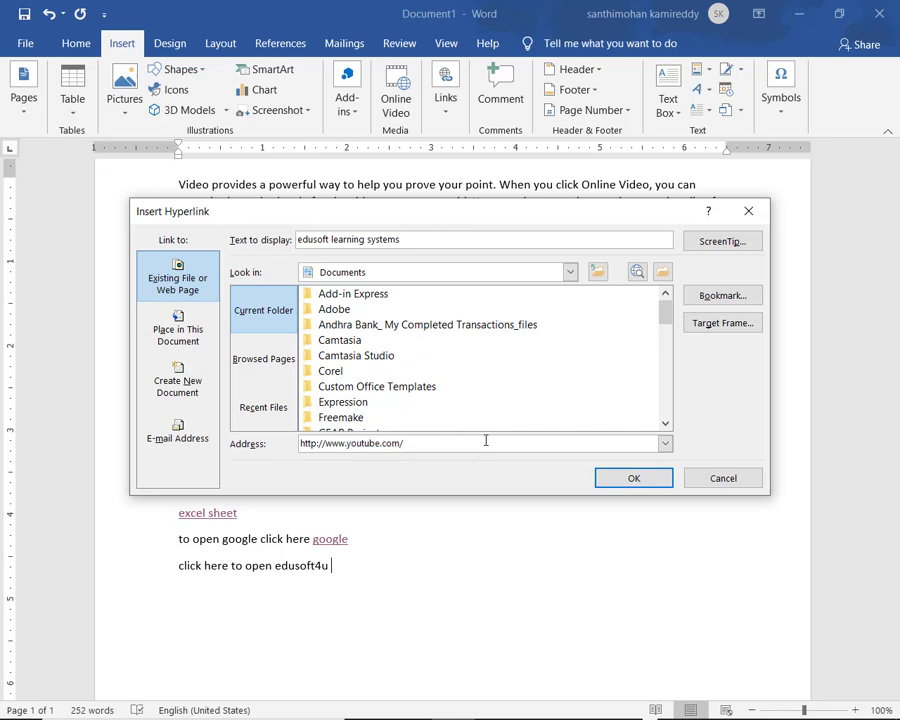
text(edusoft4u)
click(634, 479)
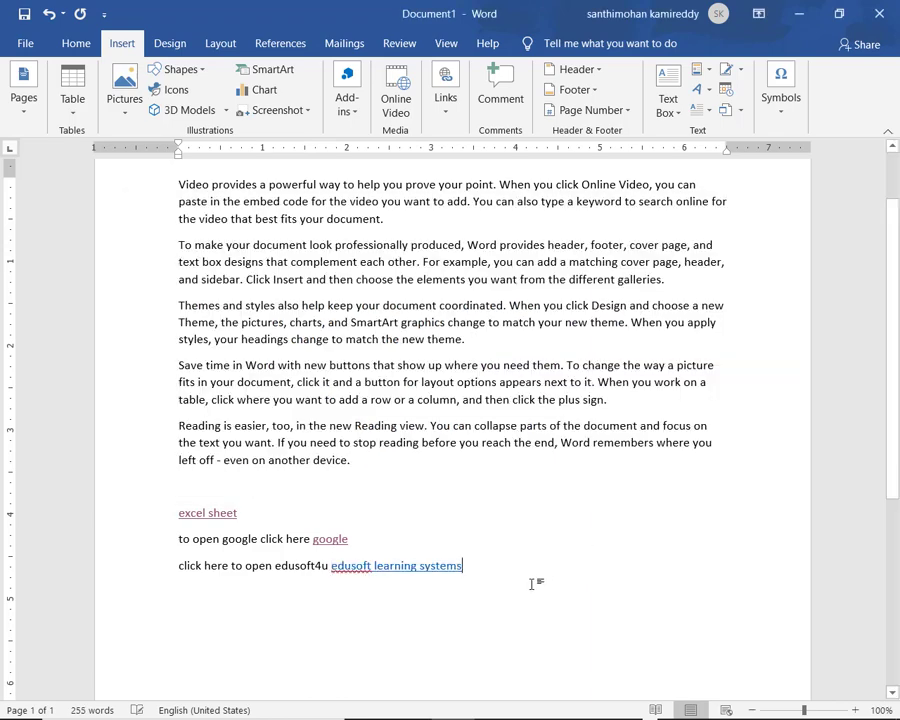
Test the "edusoft learning systems" link in the browser, close the opened channel page and return to the Word document
ctrl+click(410, 566)
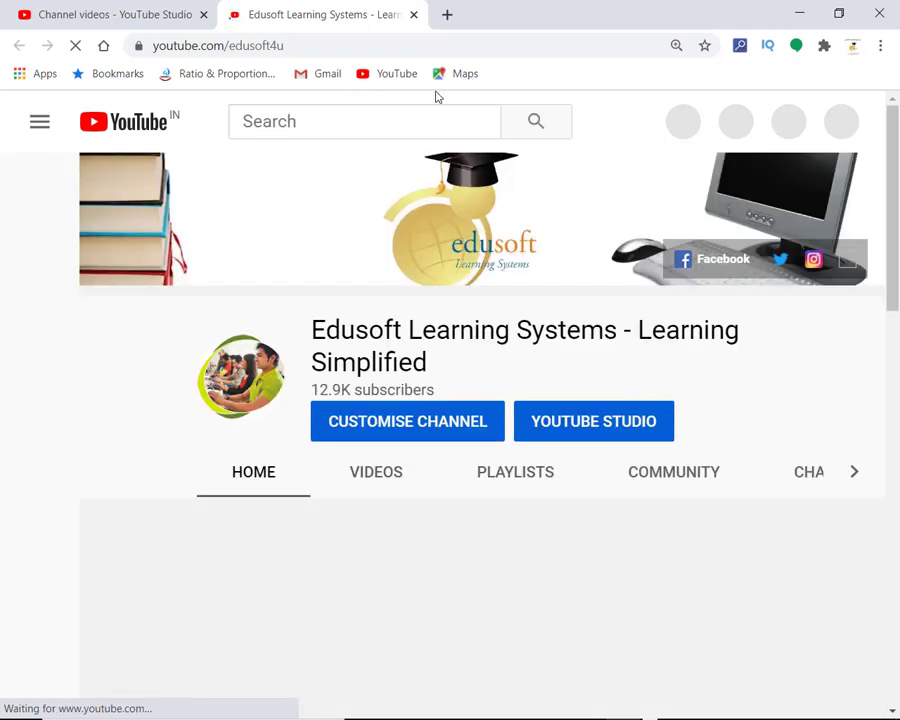
click(413, 15)
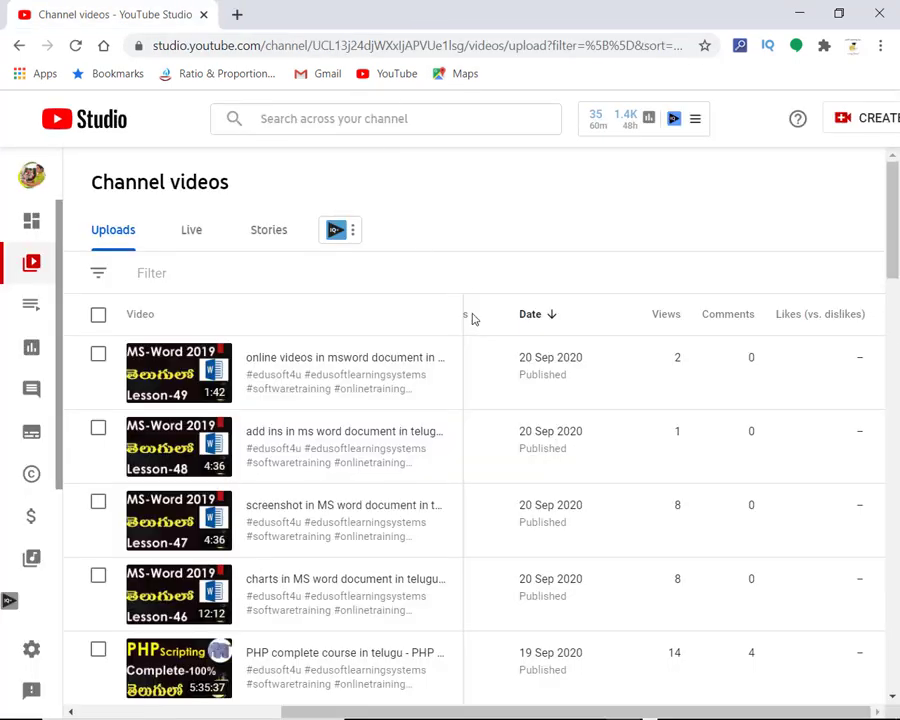
key(alt+Tab)
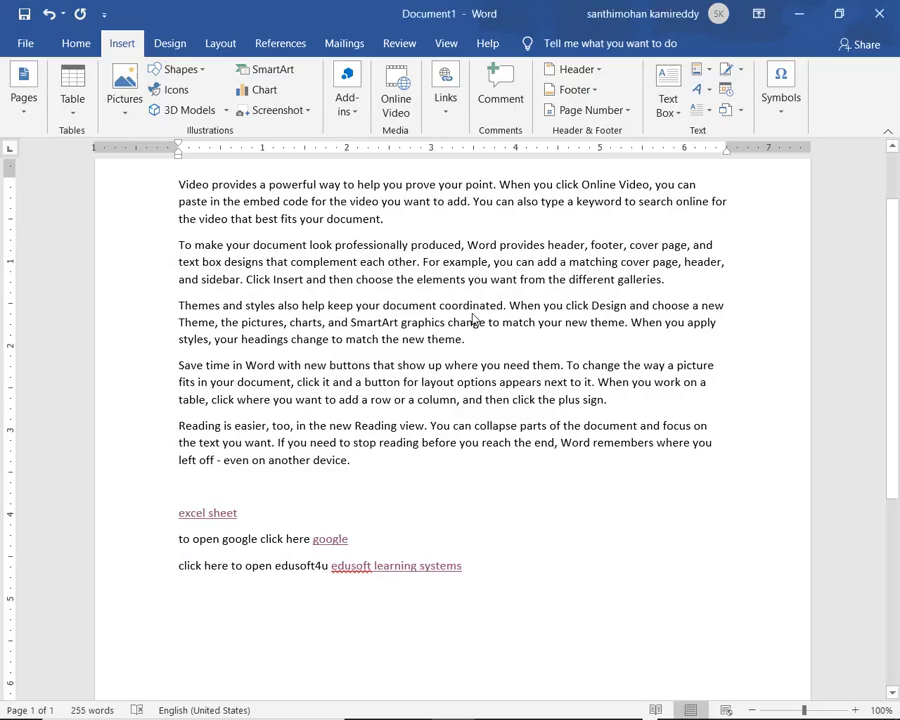
Start a new line below the "edusoft learning systems" link
click(519, 570)
key(Return)
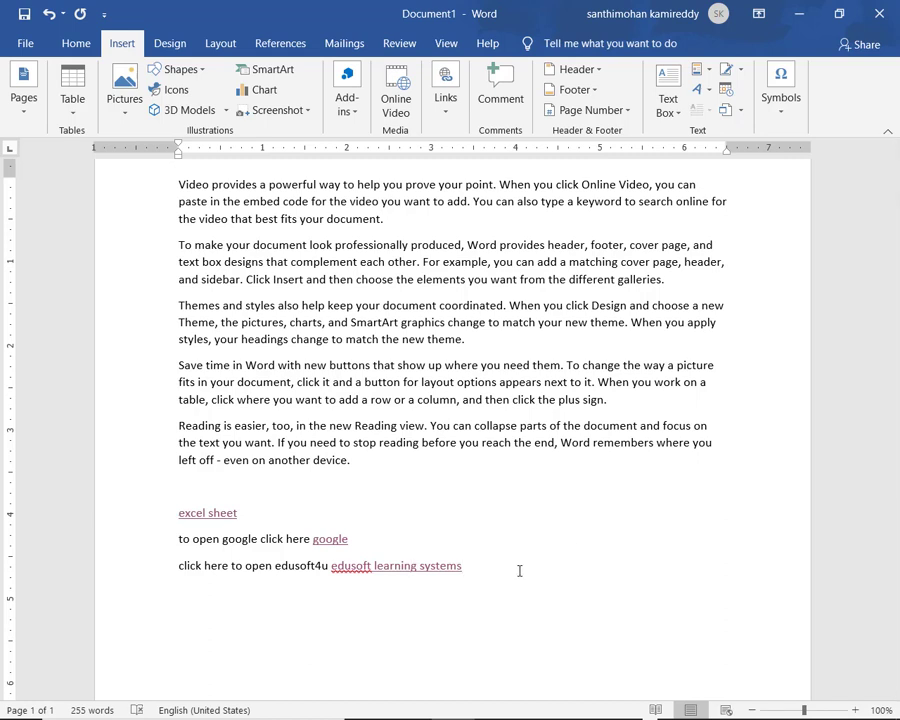